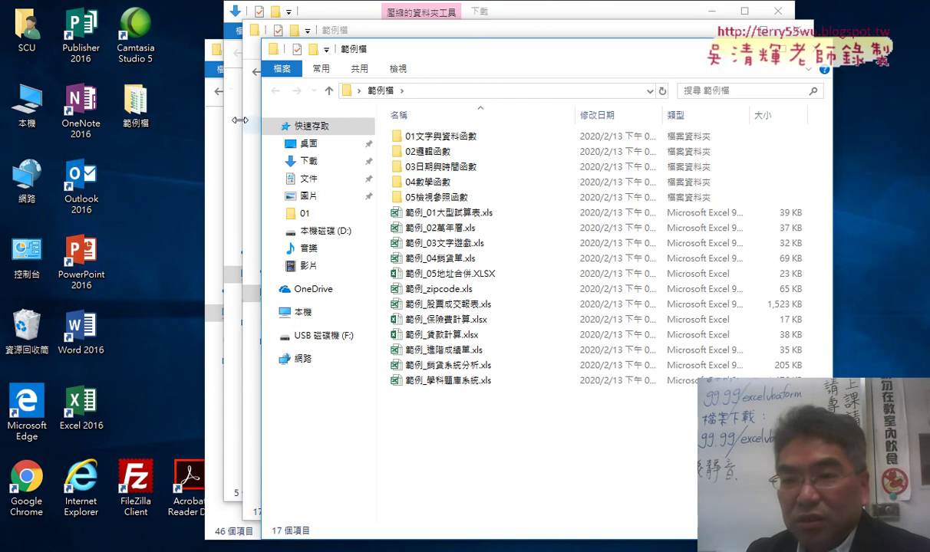
- Open the workbook 01文字與資料函數.xls from the 01文字與資料函數 folder and enable editing
double_click(439, 136)
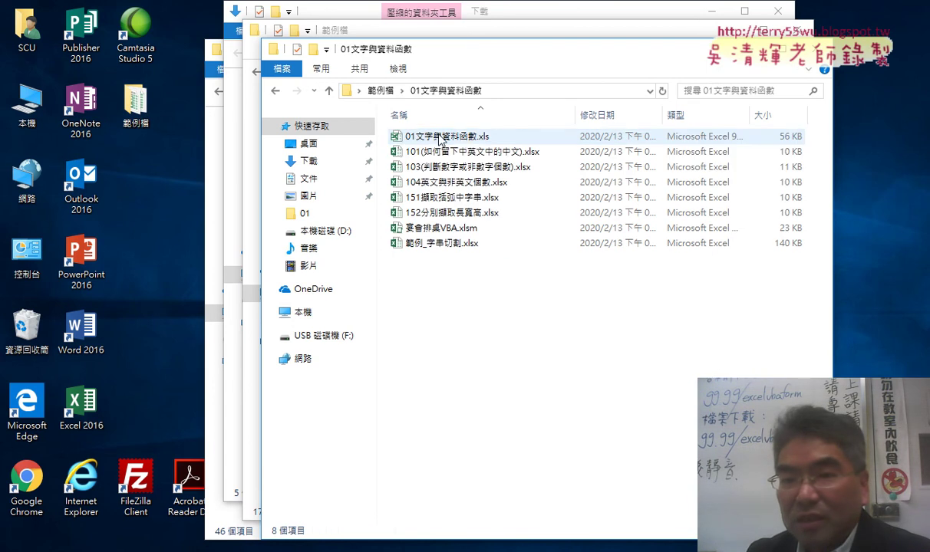
click(543, 136)
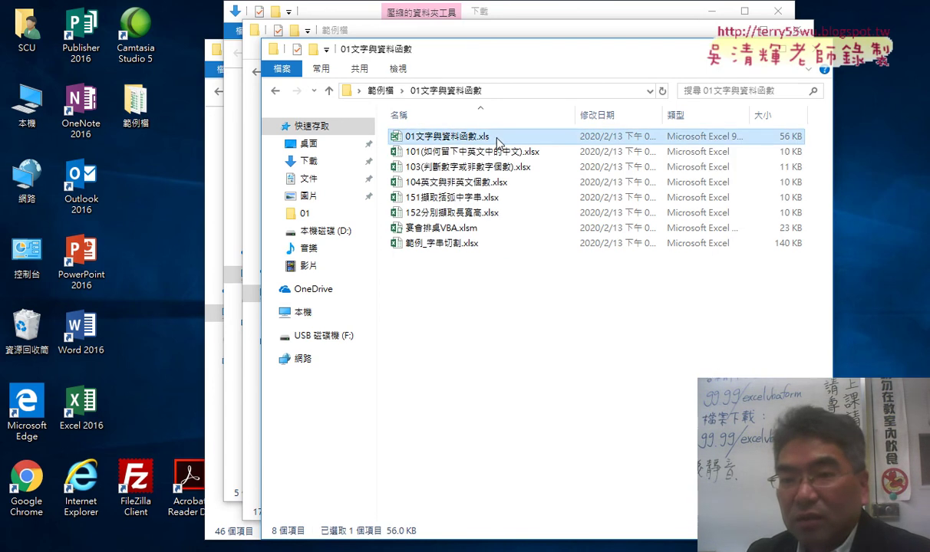
double_click(452, 138)
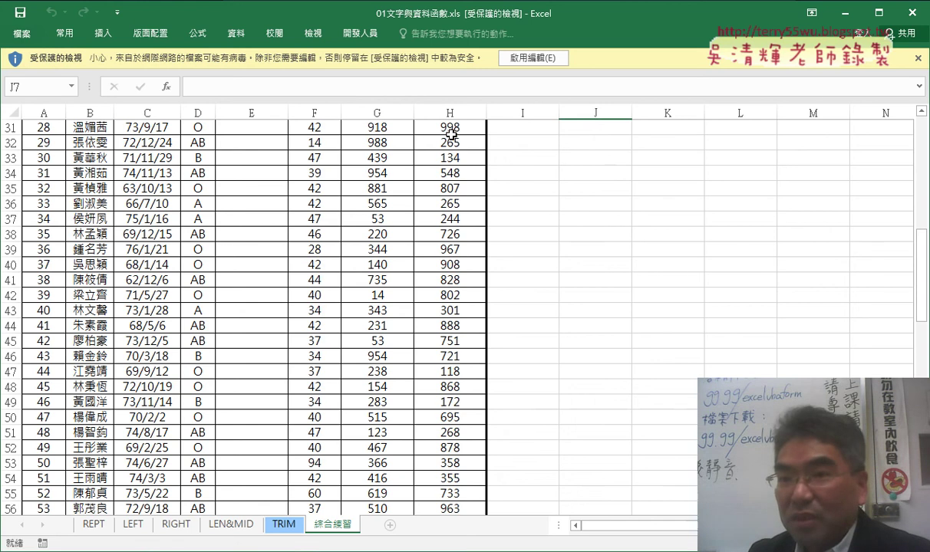
click(545, 66)
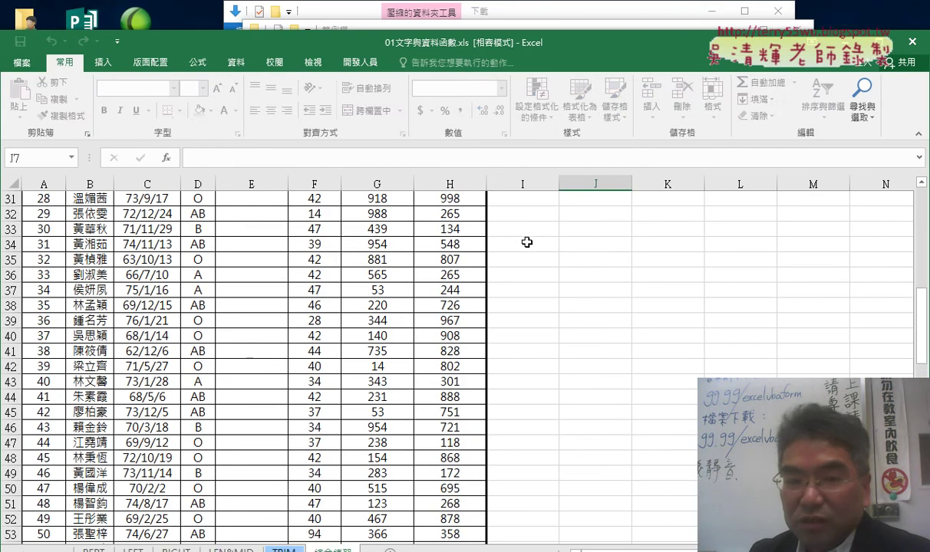
- Examine the 綜合練習 sheet's exercise instructions, the empty 手機 column and the source values in F4:H4
scroll(528, 271, up, 10)
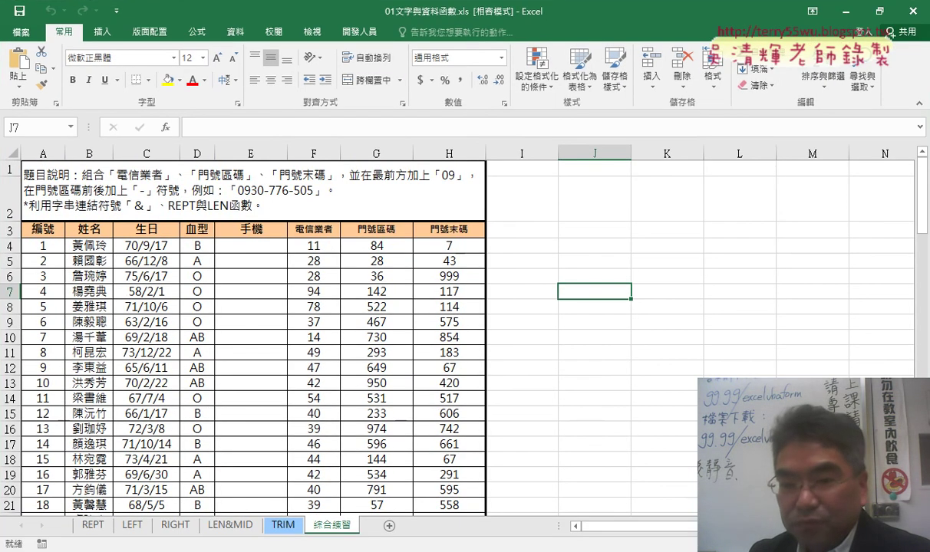
scroll(461, 330, down, 2)
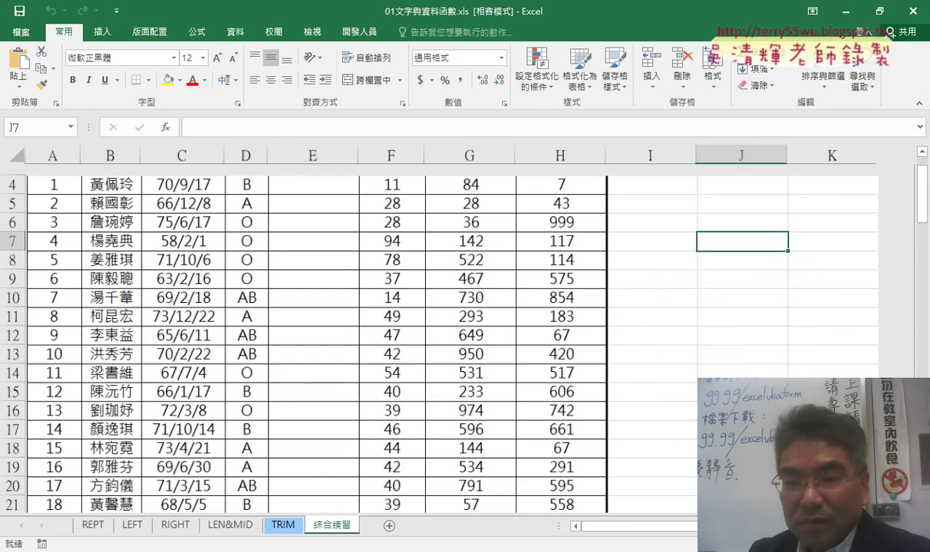
ctrl+scroll(460, 330, up, 3)
scroll(656, 407, right, 1)
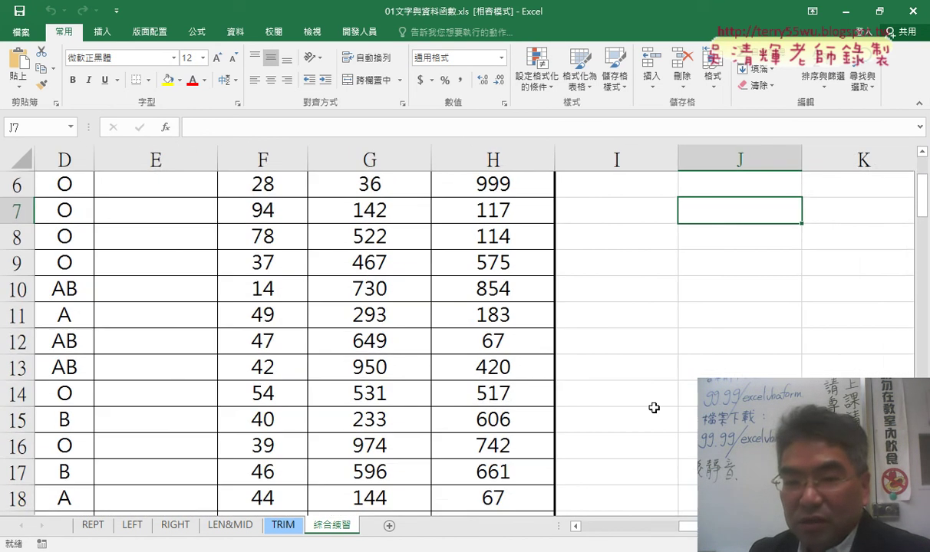
scroll(656, 407, up, 2)
scroll(457, 415, left, 3)
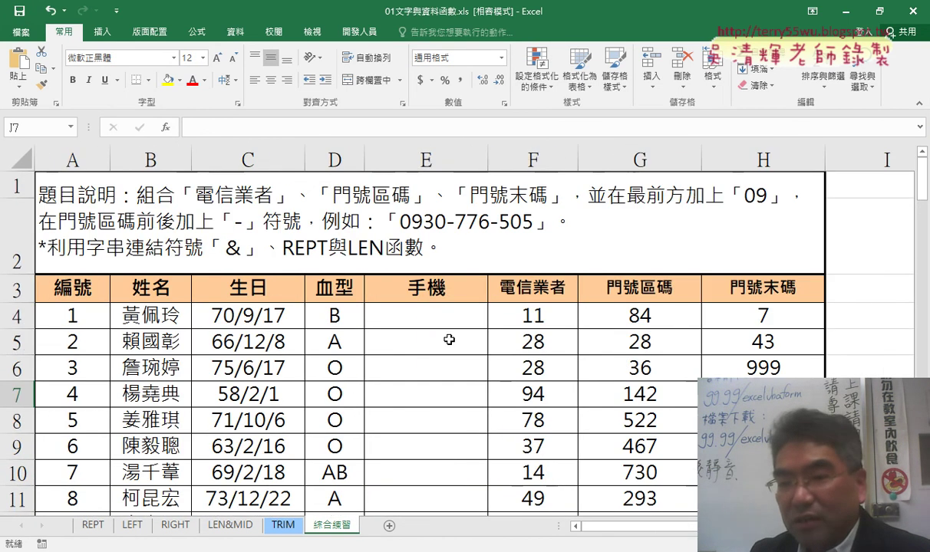
click(425, 316)
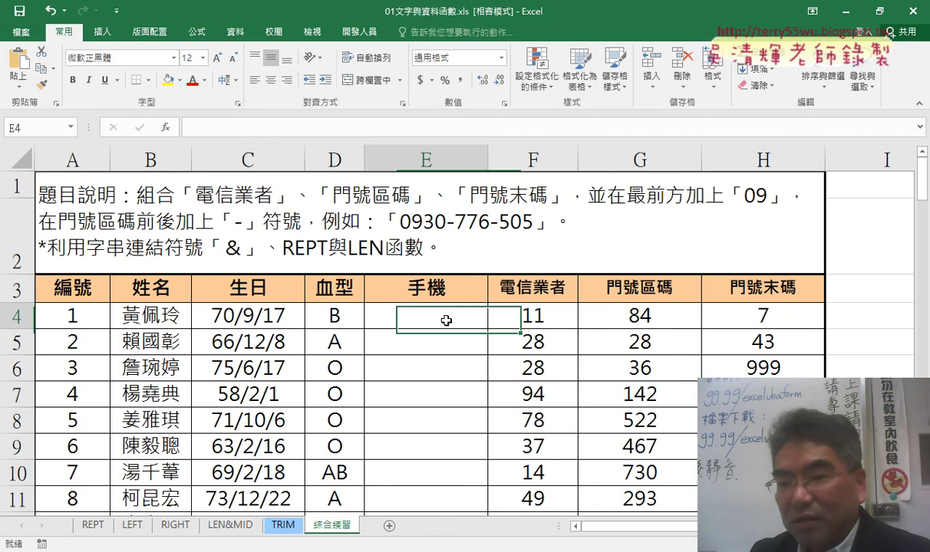
click(532, 315)
drag(706, 315, 535, 315)
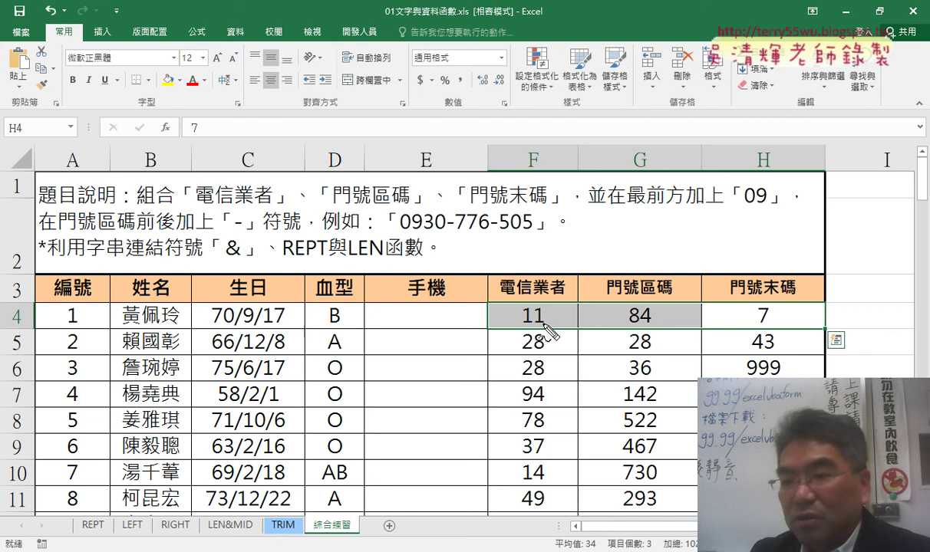
mouse_move(489, 330)
mouse_down()
mouse_move(491, 309)
mouse_move(706, 303)
mouse_move(583, 341)
mouse_move(491, 331)
mouse_up()
drag(400, 228, 532, 227)
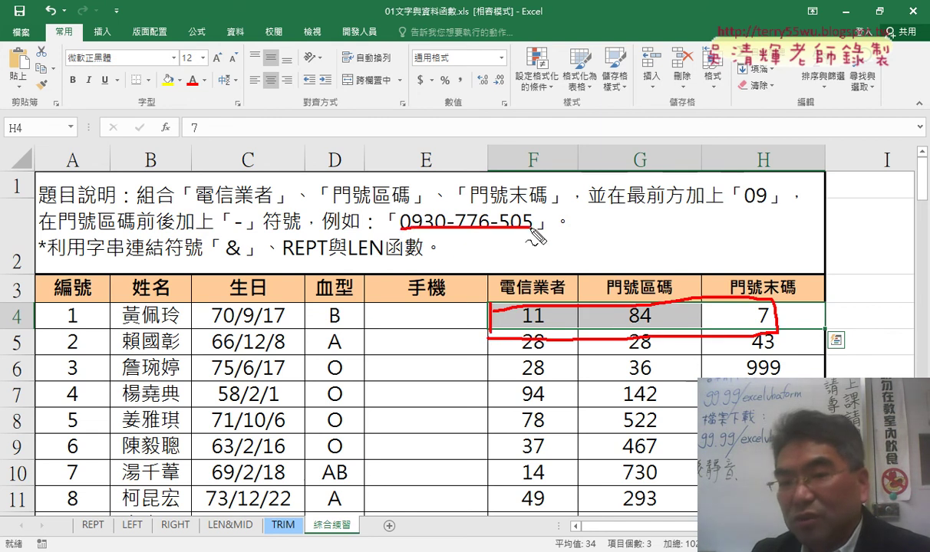
drag(402, 233, 418, 228)
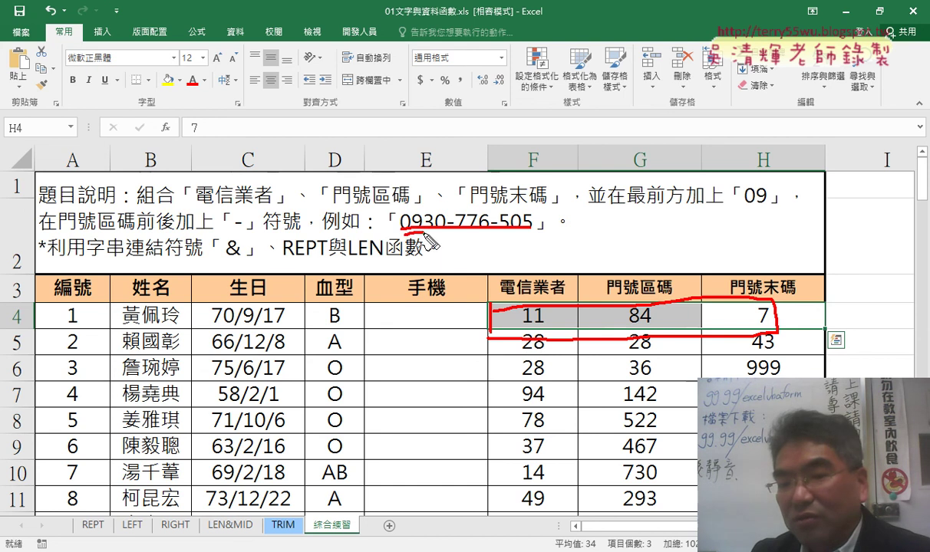
mouse_move(377, 309)
mouse_down()
mouse_move(407, 321)
mouse_move(396, 317)
mouse_up()
drag(524, 324, 583, 314)
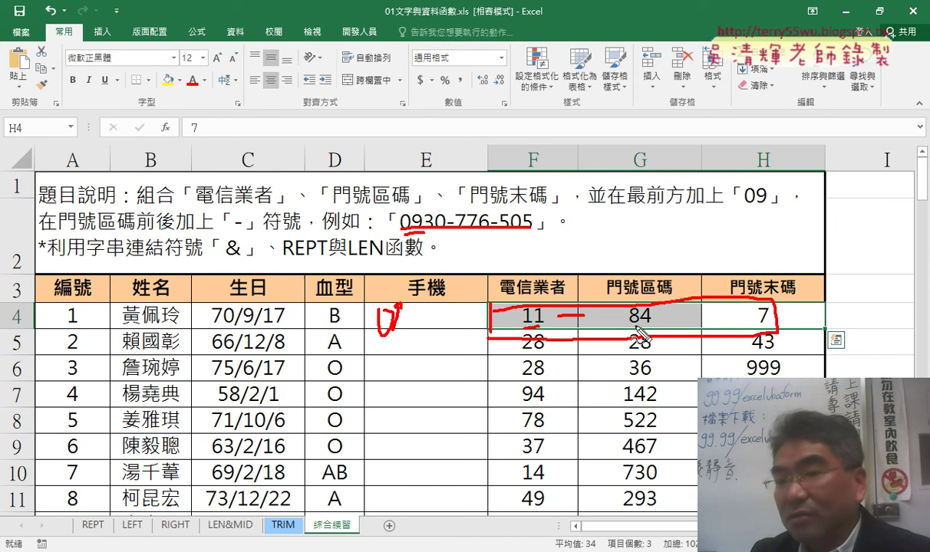
drag(634, 326, 645, 326)
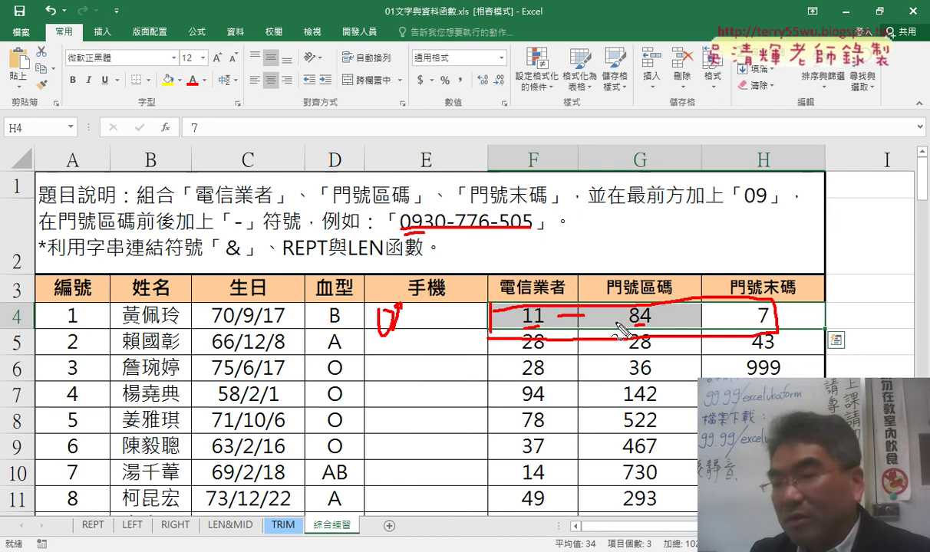
drag(629, 308, 620, 324)
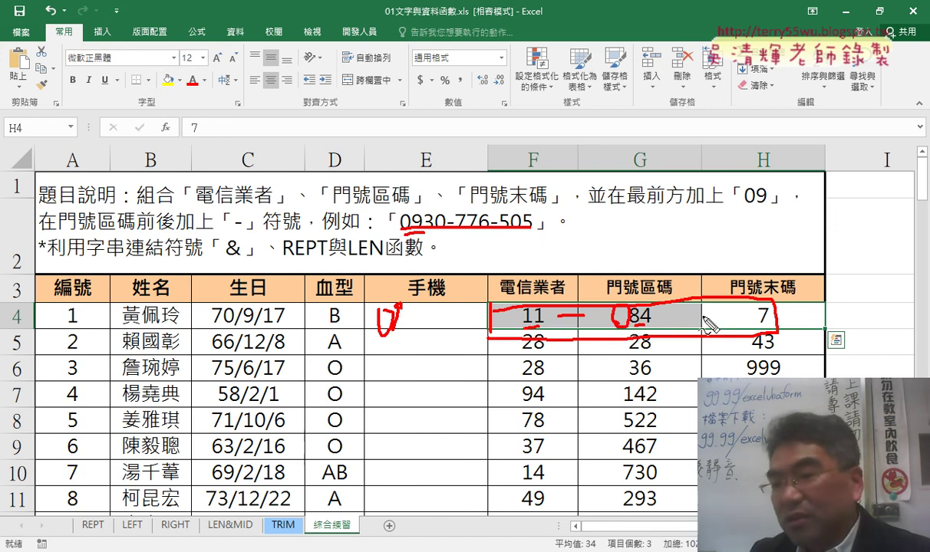
drag(687, 314, 707, 313)
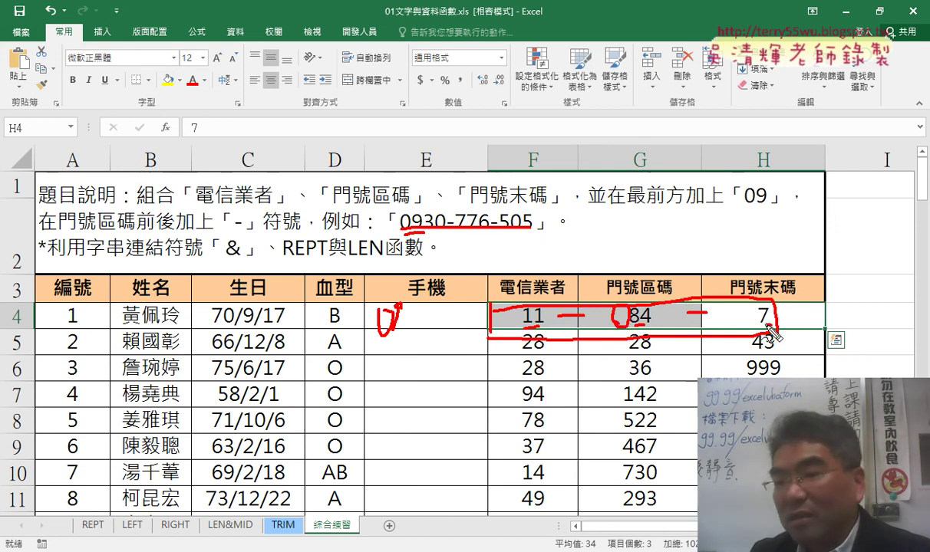
mouse_move(734, 310)
mouse_down()
mouse_move(726, 317)
mouse_move(736, 312)
mouse_move(744, 322)
mouse_move(749, 310)
mouse_up()
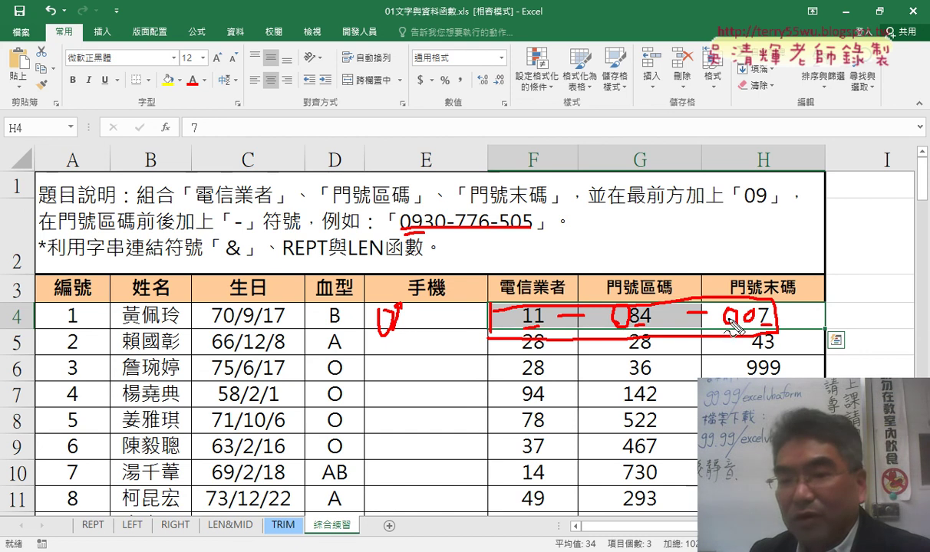
mouse_move(606, 295)
mouse_down()
mouse_move(537, 245)
mouse_move(469, 276)
mouse_move(460, 296)
mouse_move(501, 305)
mouse_up()
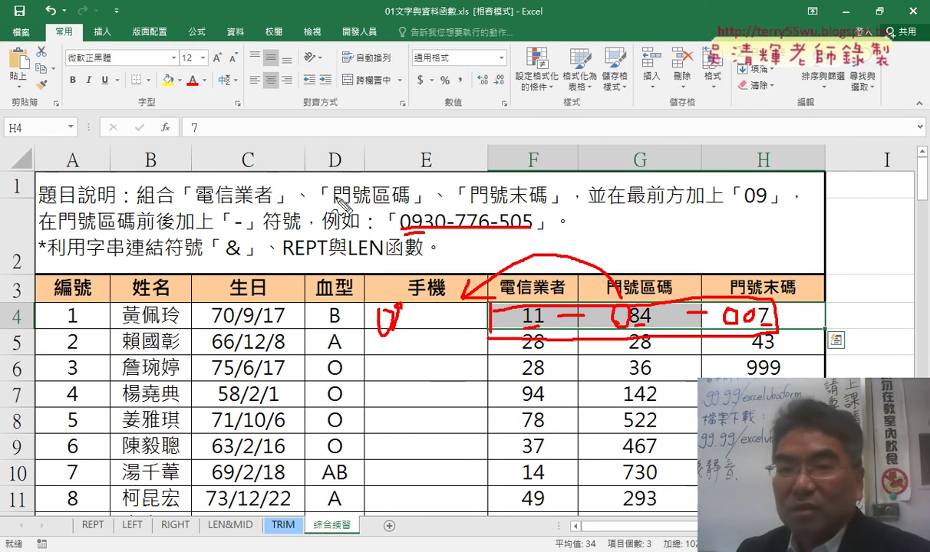
mouse_move(178, 112)
mouse_down()
mouse_move(176, 160)
mouse_move(346, 115)
mouse_move(188, 142)
mouse_up()
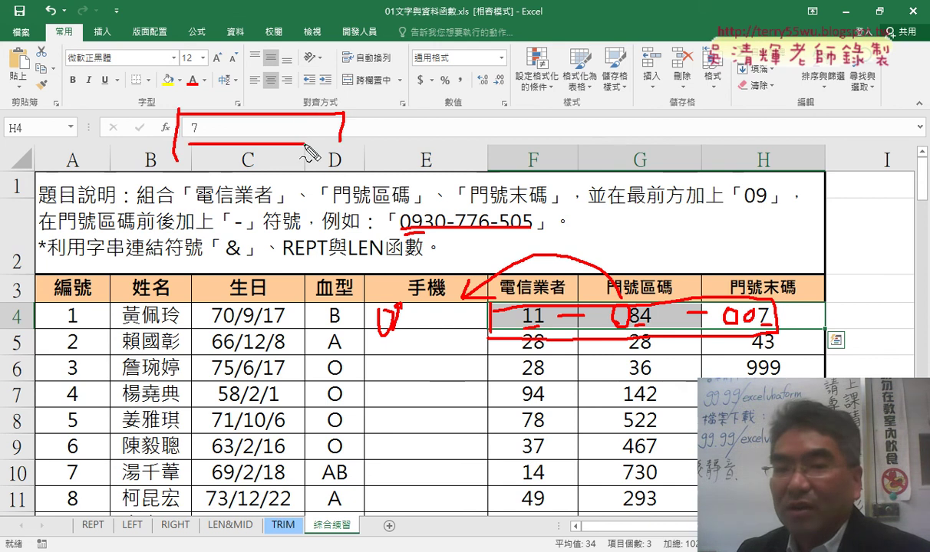
drag(422, 308, 305, 157)
drag(303, 185, 346, 175)
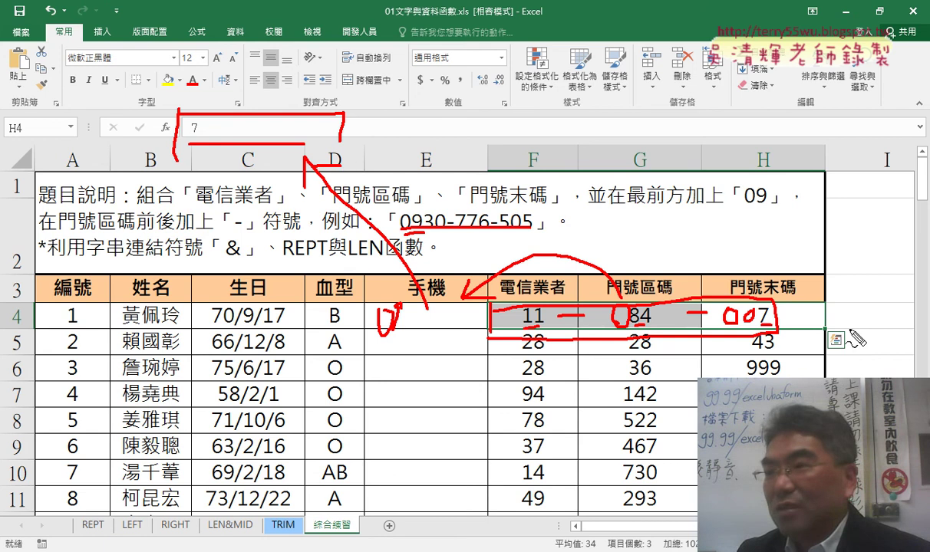
mouse_move(842, 326)
mouse_down()
mouse_move(874, 301)
mouse_move(875, 322)
mouse_move(842, 326)
mouse_up()
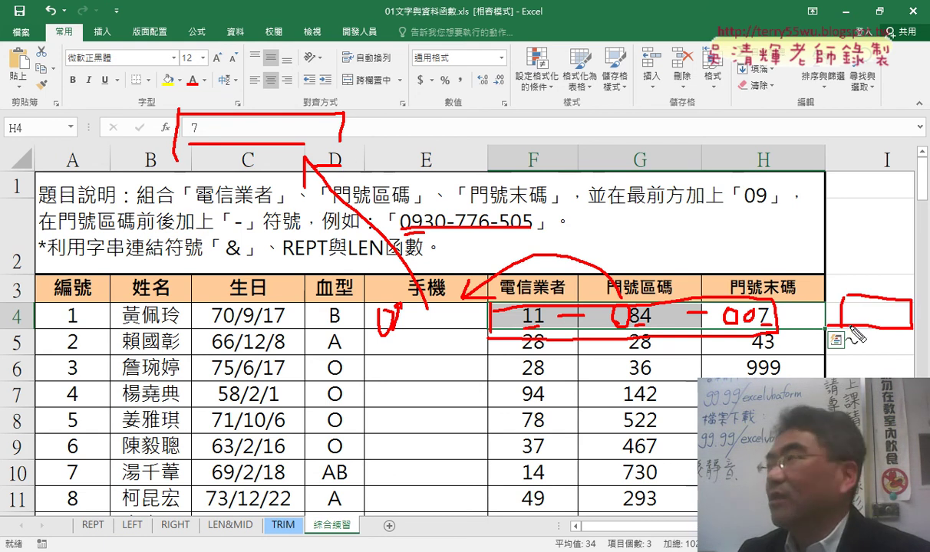
mouse_move(445, 322)
mouse_down()
mouse_move(443, 430)
mouse_move(477, 431)
mouse_up()
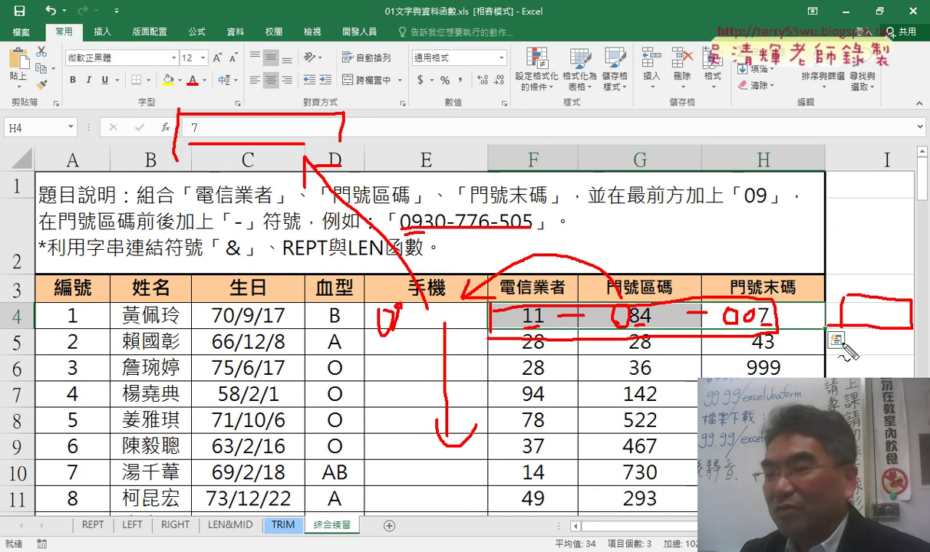
mouse_move(844, 337)
mouse_down()
mouse_move(902, 353)
mouse_move(844, 361)
mouse_up()
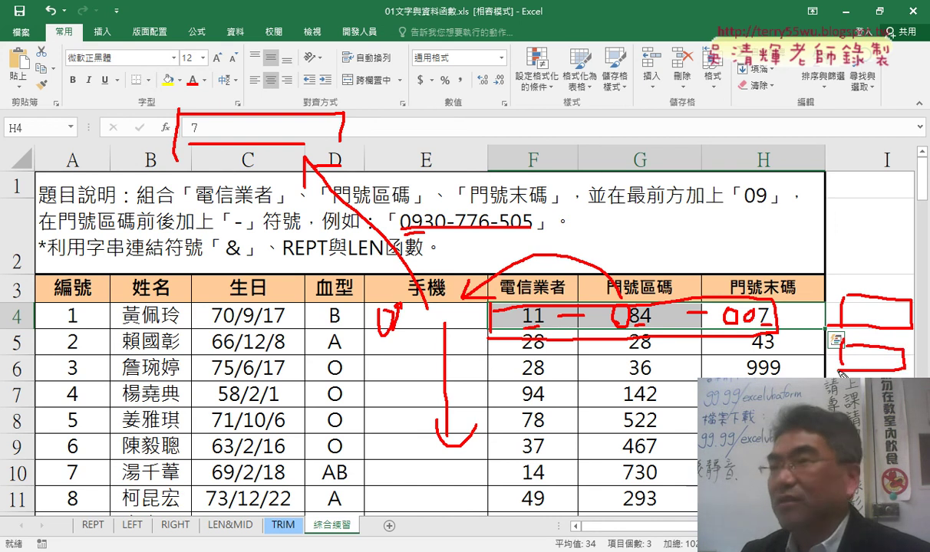
drag(410, 385, 475, 355)
drag(393, 352, 466, 380)
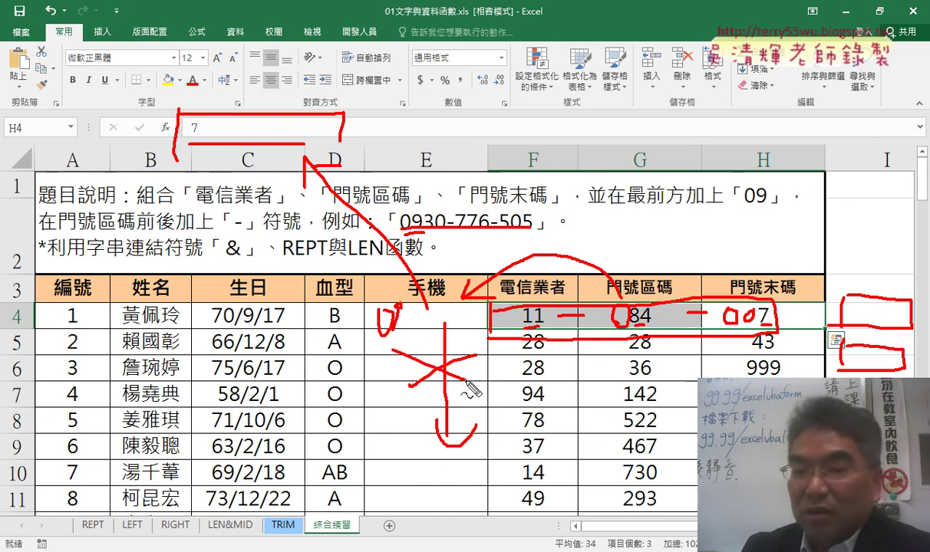
key(Escape)
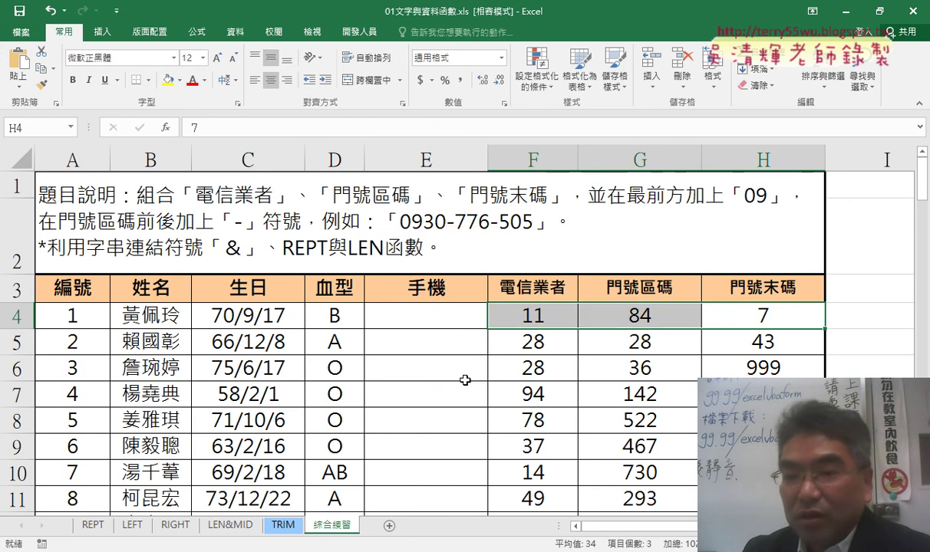
click(632, 326)
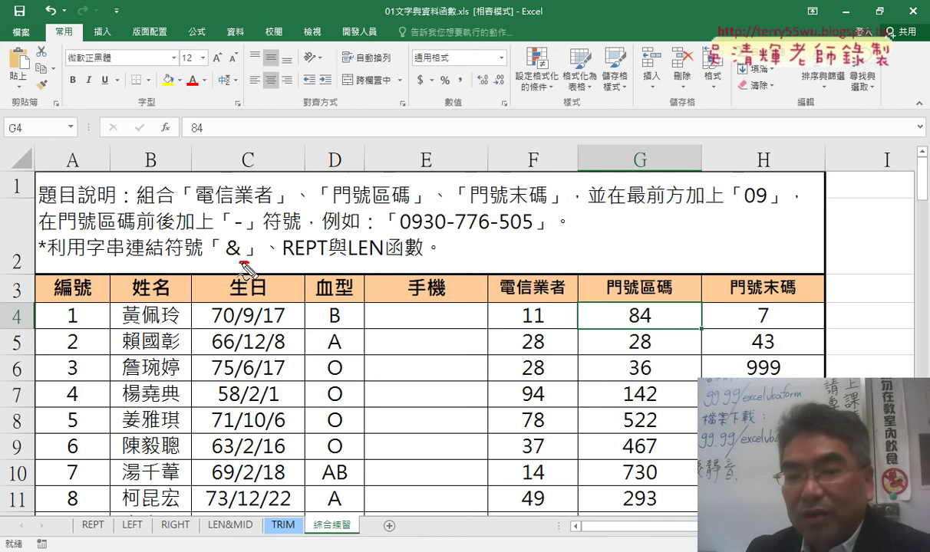
drag(249, 263, 220, 263)
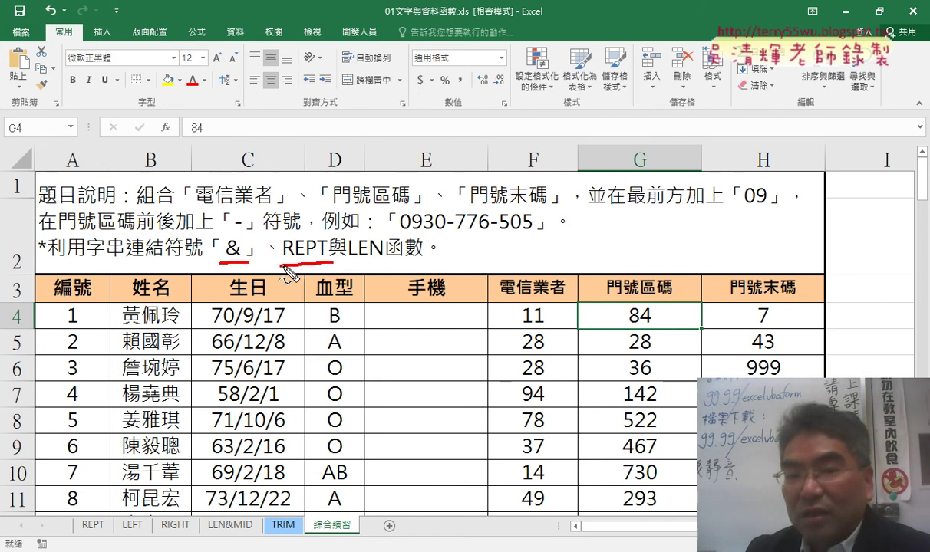
drag(280, 263, 390, 262)
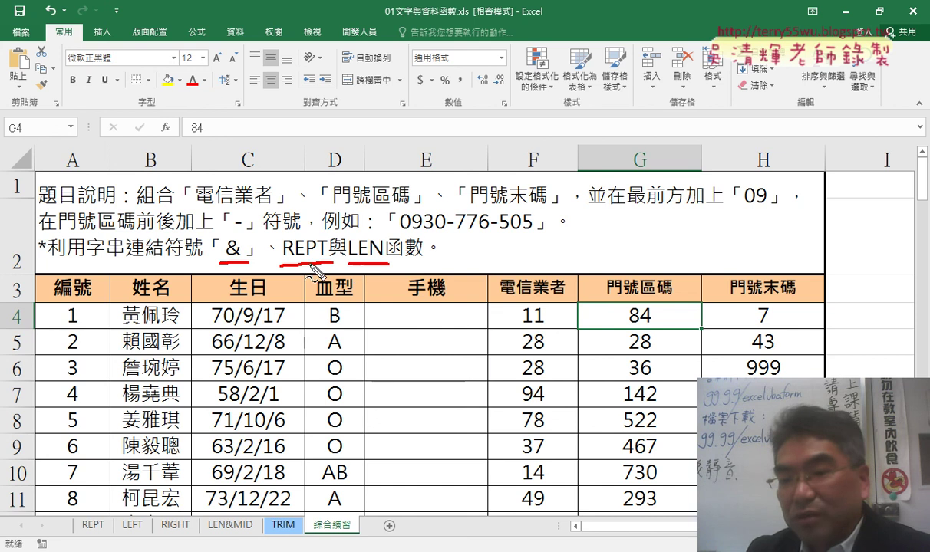
mouse_move(299, 261)
mouse_down()
mouse_move(322, 257)
mouse_move(281, 260)
mouse_up()
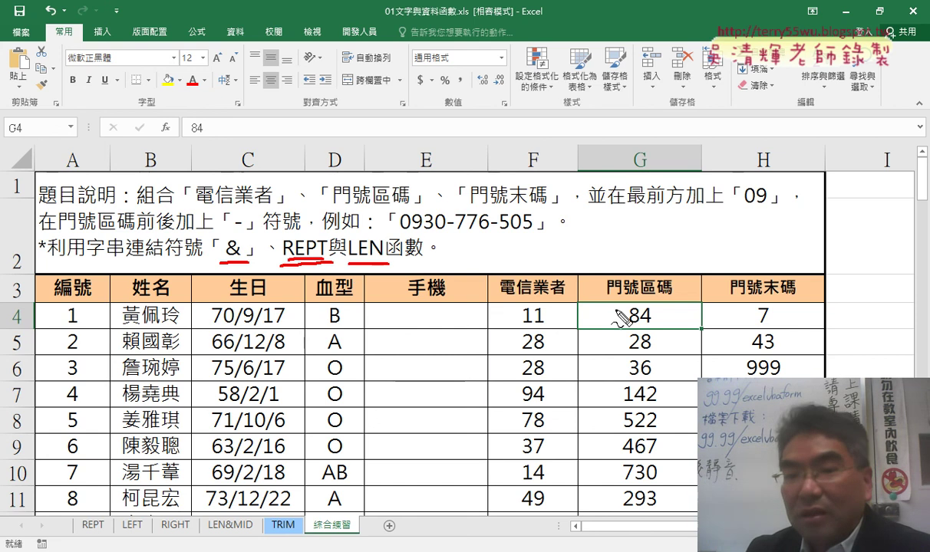
mouse_move(616, 305)
mouse_down()
mouse_move(612, 328)
mouse_move(618, 306)
mouse_up()
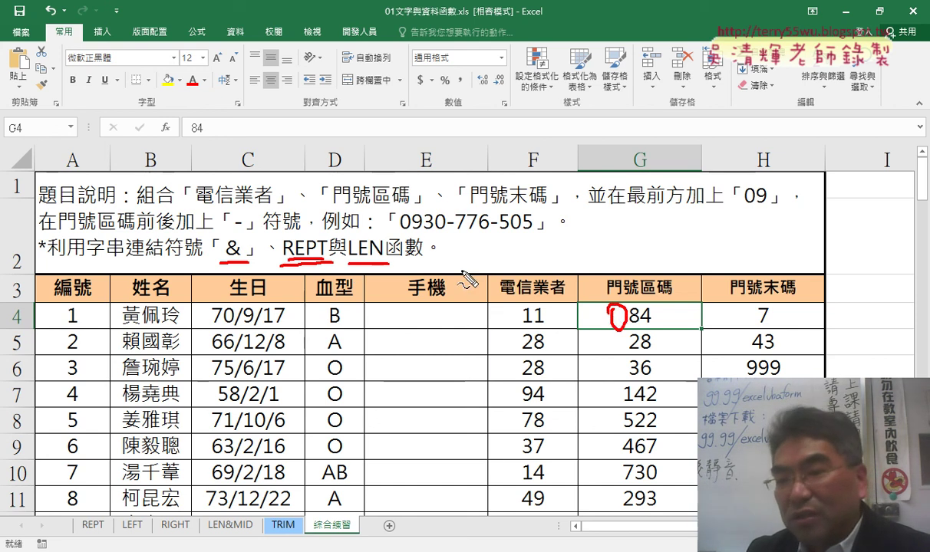
drag(384, 264, 349, 263)
drag(659, 326, 612, 328)
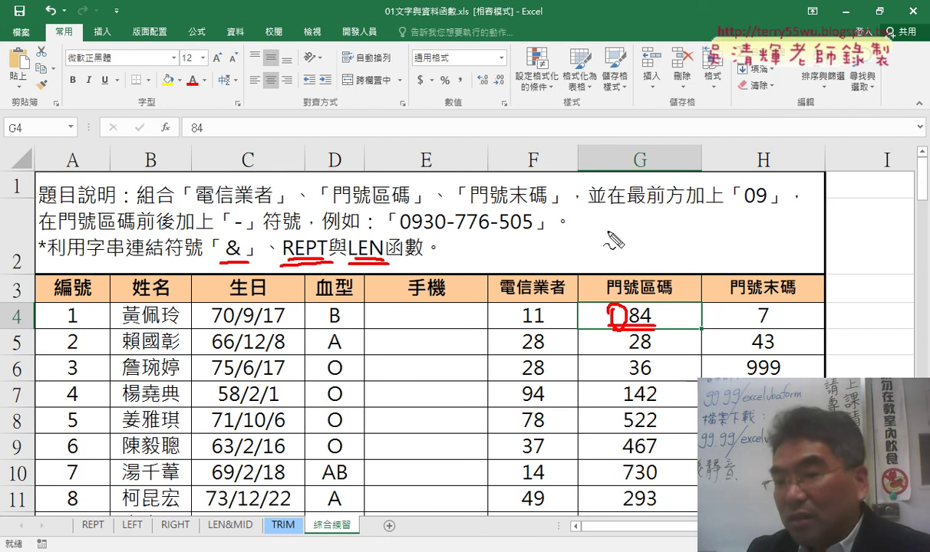
mouse_move(610, 233)
mouse_down()
mouse_move(636, 250)
mouse_move(607, 267)
mouse_up()
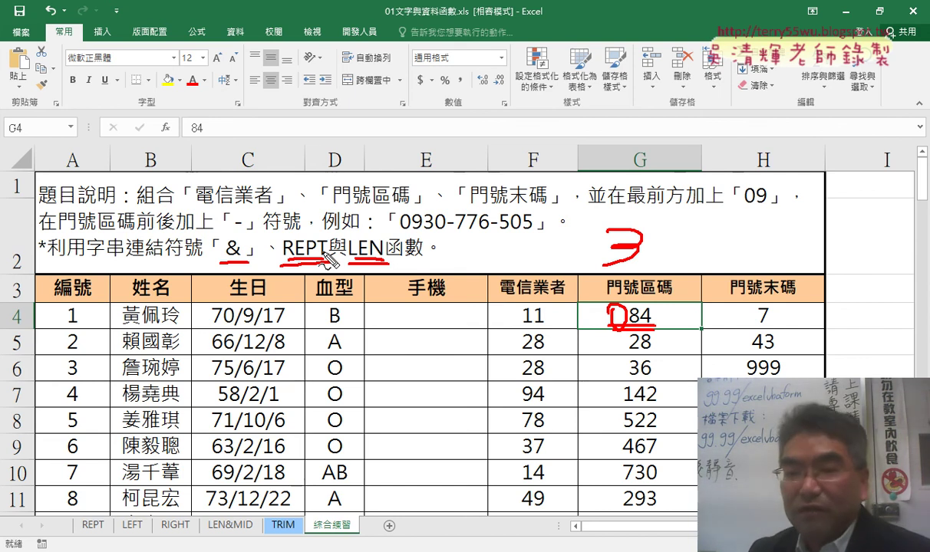
mouse_move(599, 294)
mouse_down()
mouse_move(432, 248)
mouse_move(452, 267)
mouse_up()
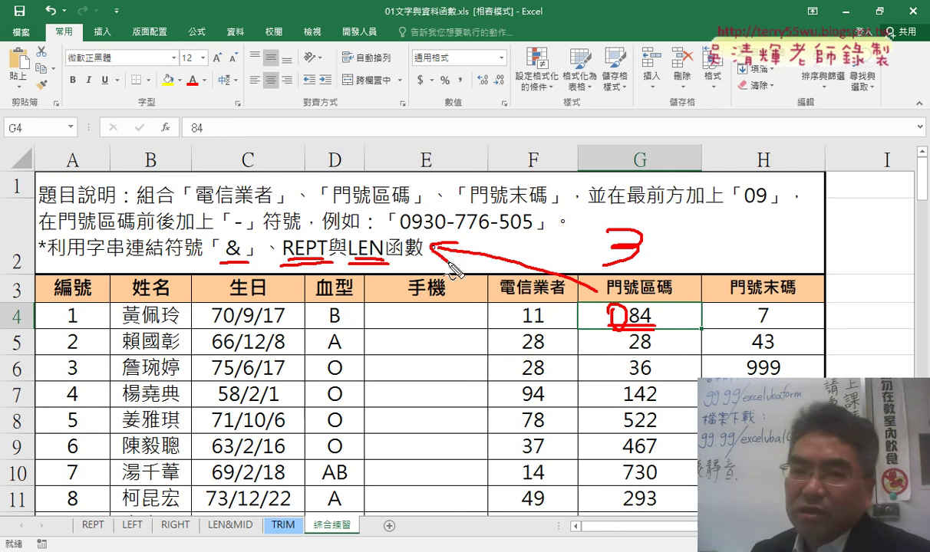